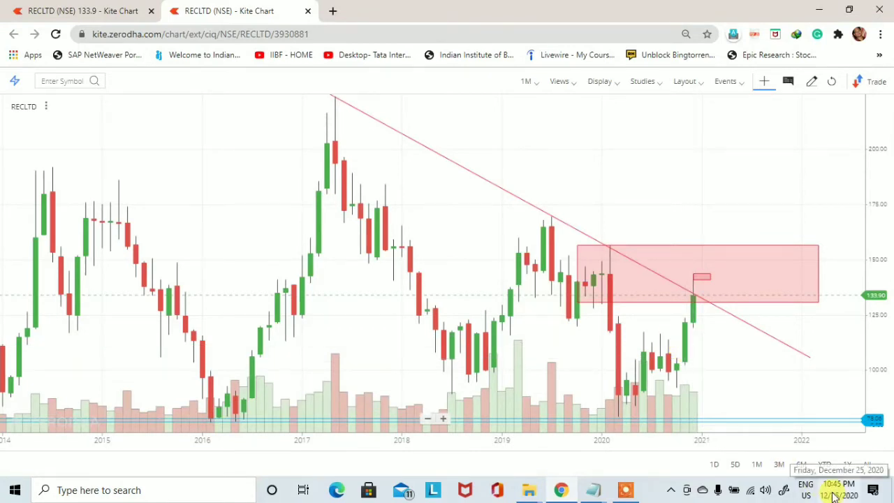
Pan the monthly chart to show earlier years of history and dates beyond 2022.
mouse_move(592, 287)
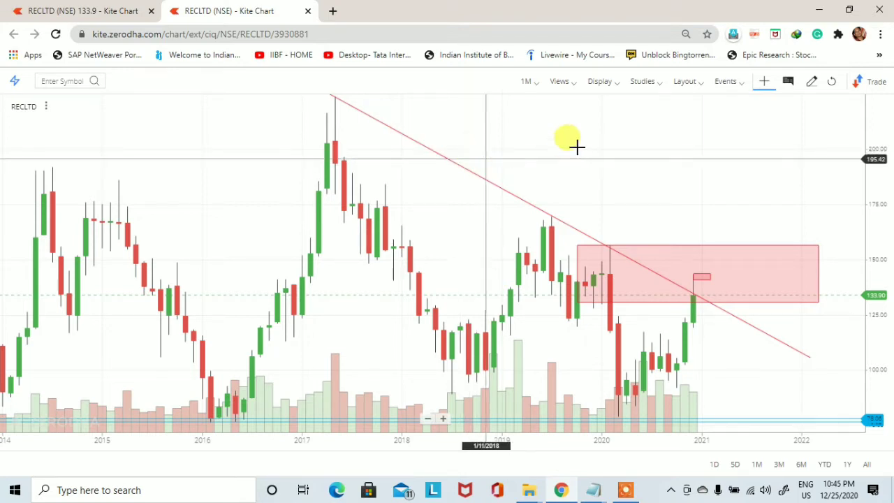
left_click_drag(425, 166, 528, 138)
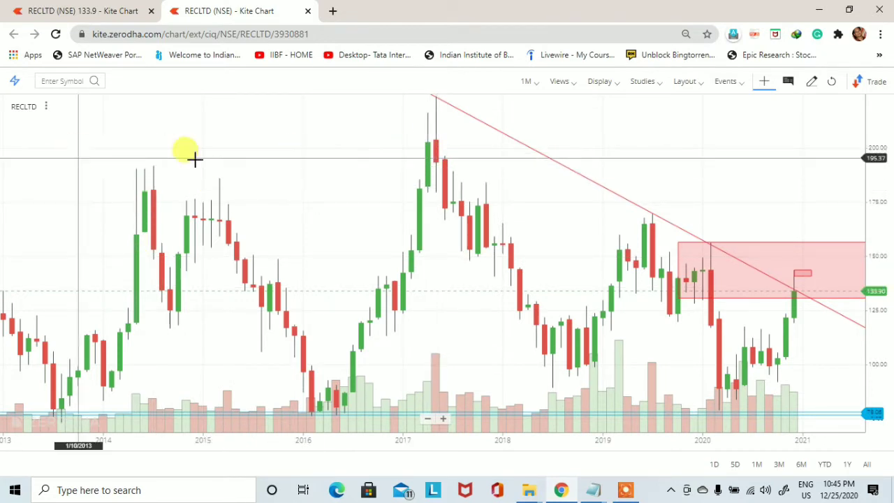
left_click_drag(434, 319, 409, 324)
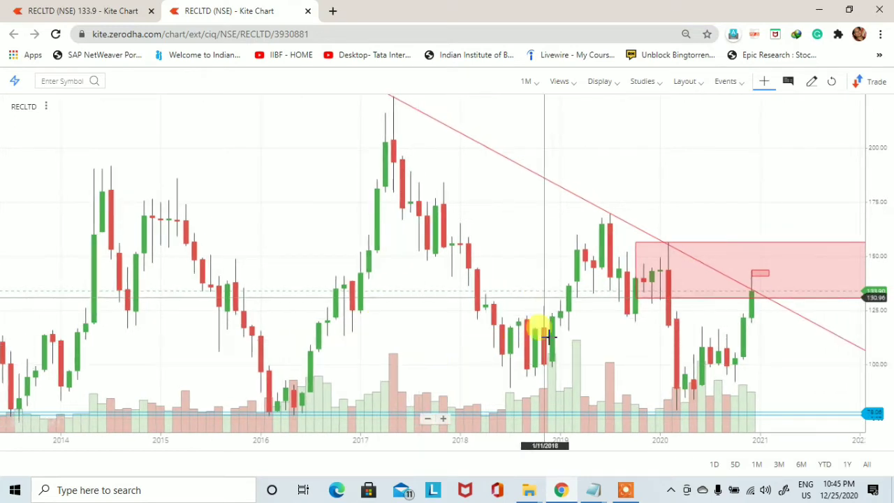
left_click_drag(616, 361, 581, 370)
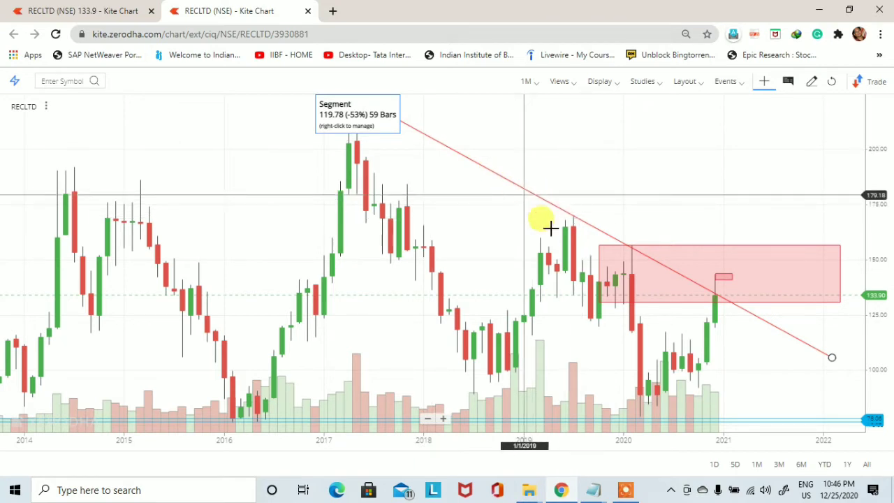
left_click_drag(783, 380, 722, 341)
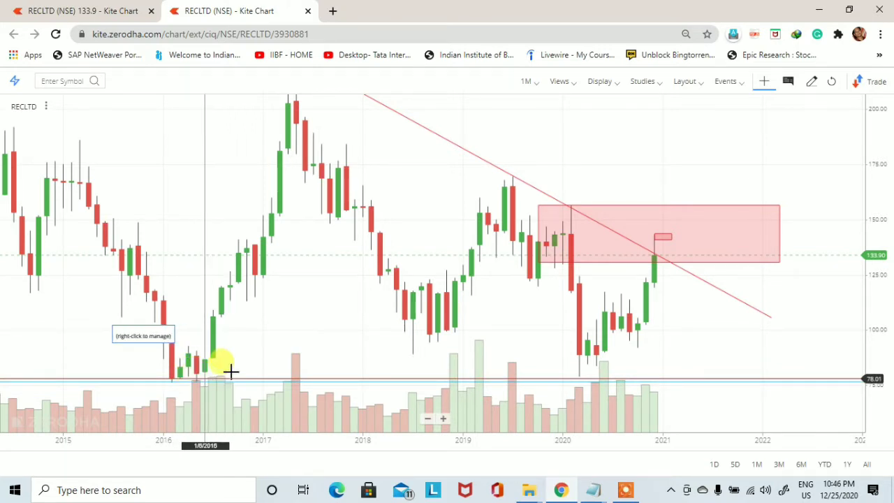
Zoom out and drag the horizontal support line down onto the 2016 lows near 78.
left_click(423, 417)
left_click_drag(86, 375, 86, 374)
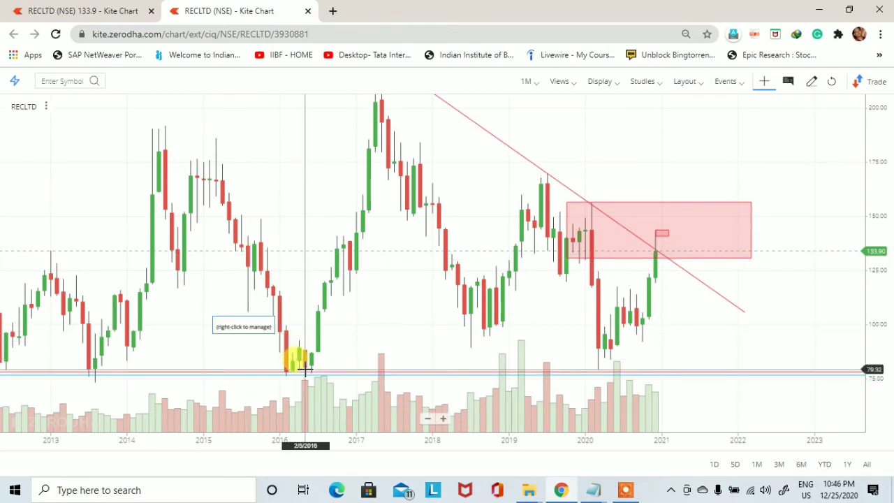
mouse_move(305, 370)
left_mouse_down()
mouse_move(283, 367)
mouse_move(312, 372)
left_mouse_up()
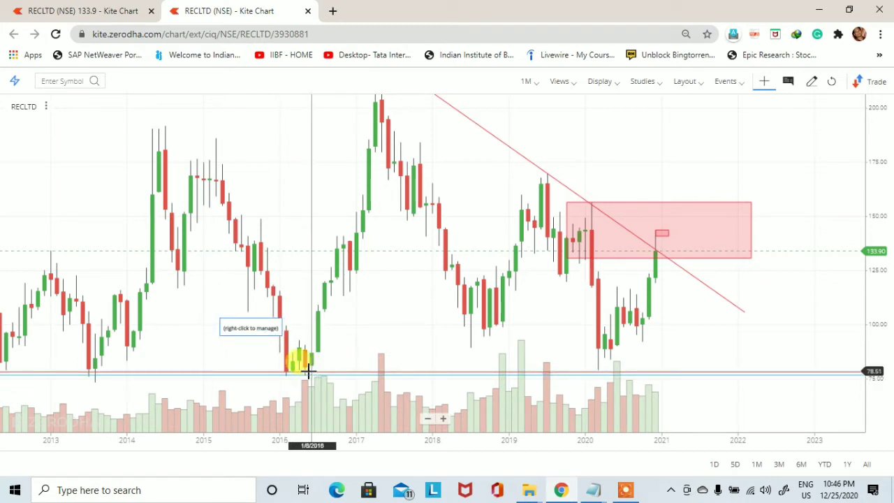
left_click_drag(312, 373, 313, 373)
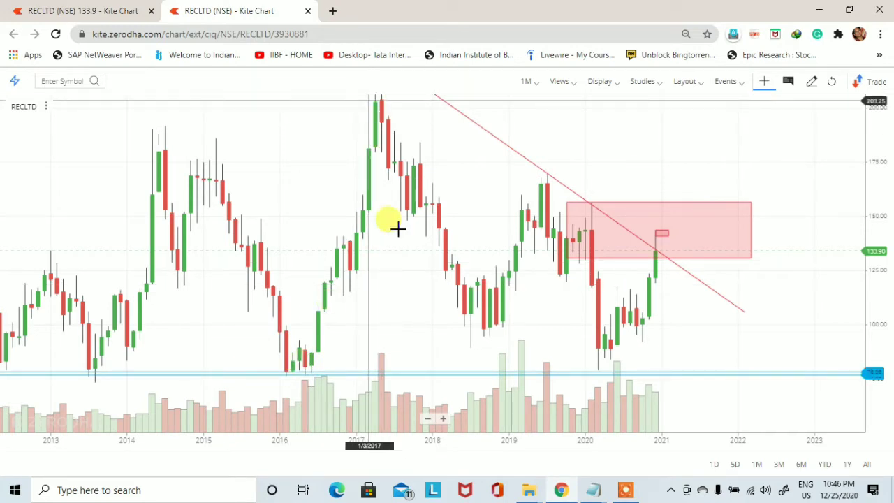
scroll(660, 349, "right", 2)
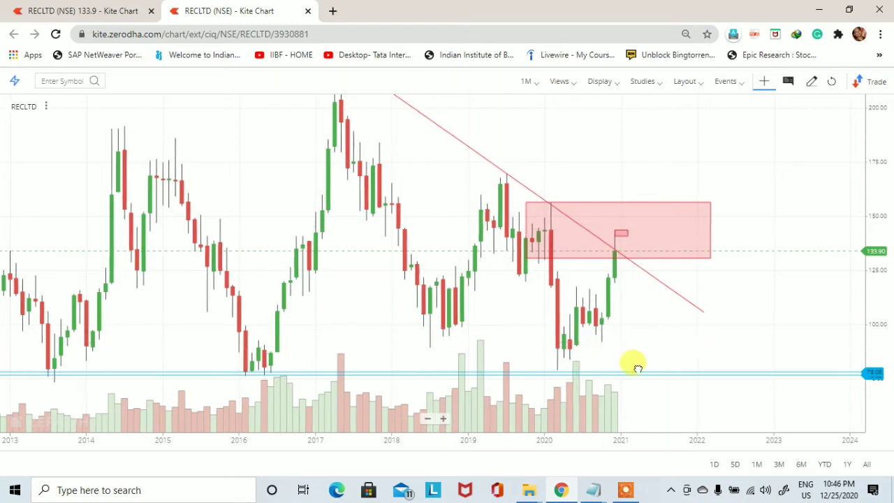
scroll(637, 368, "right", 2)
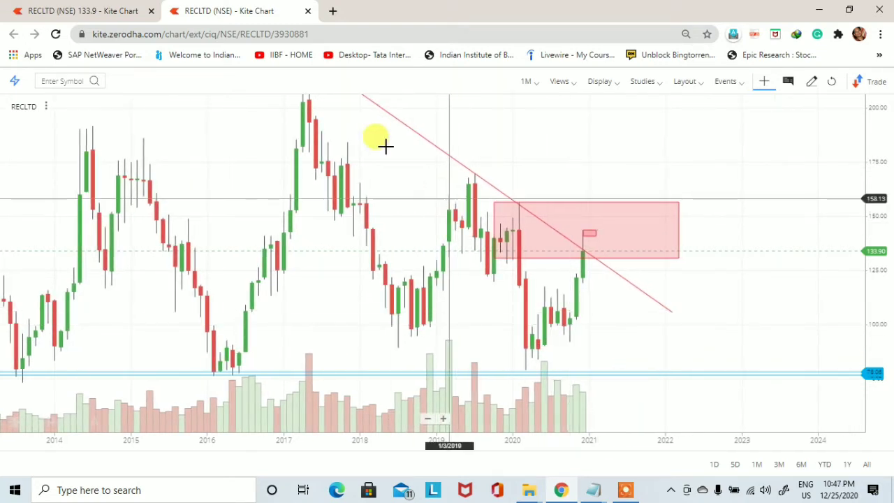
left_click_drag(509, 146, 528, 209)
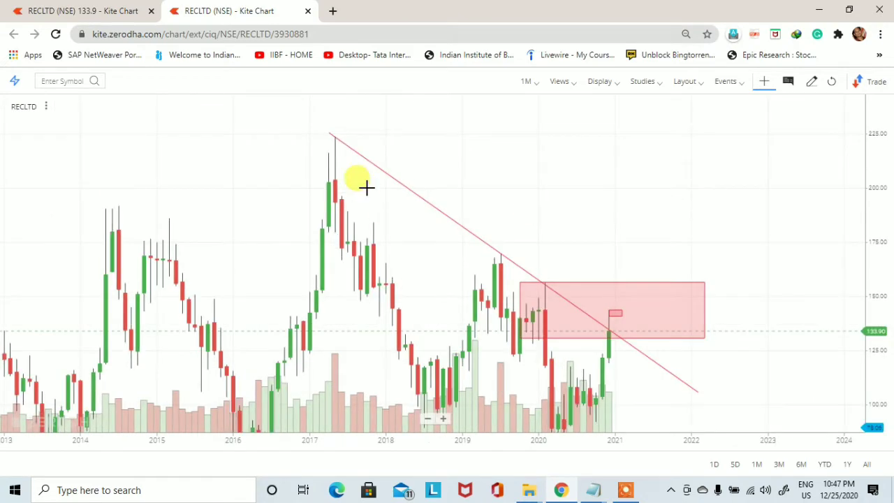
left_click_drag(630, 223, 584, 134)
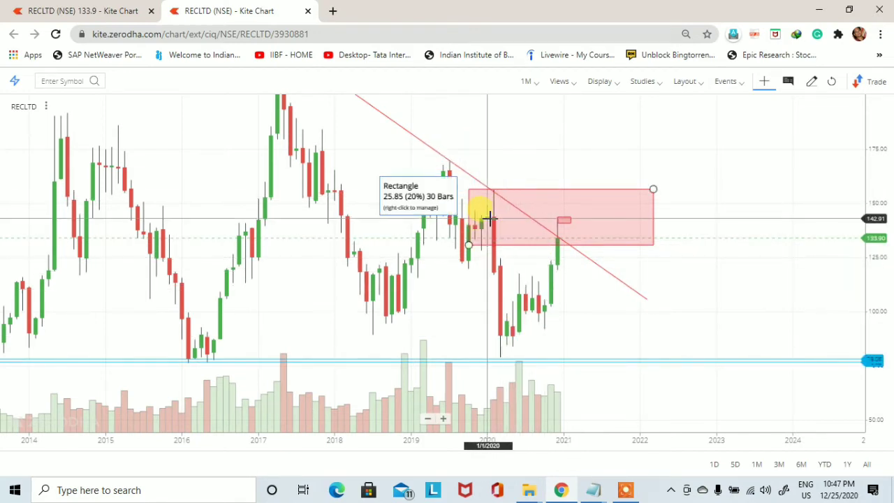
left_click(498, 358)
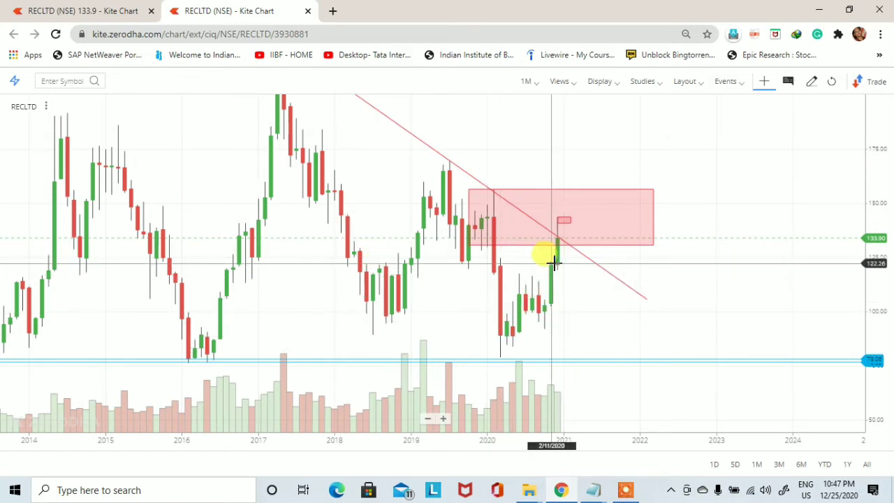
mouse_move(532, 230)
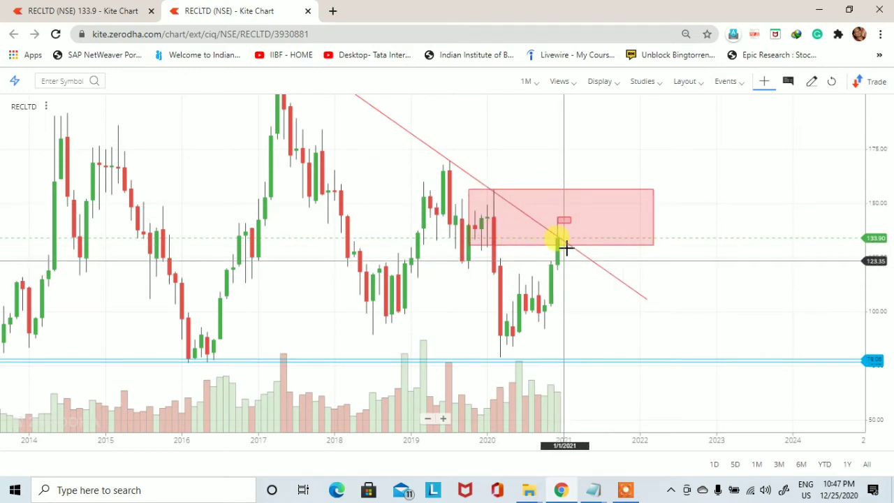
mouse_move(566, 247)
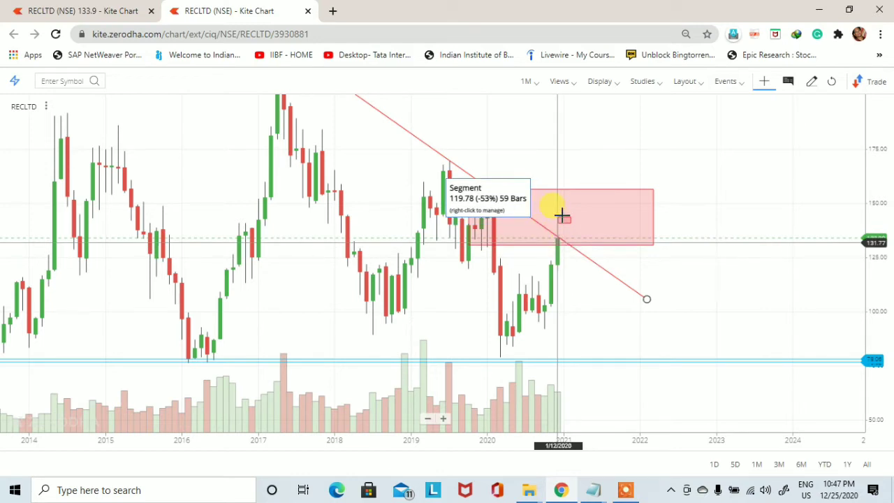
left_click(527, 82)
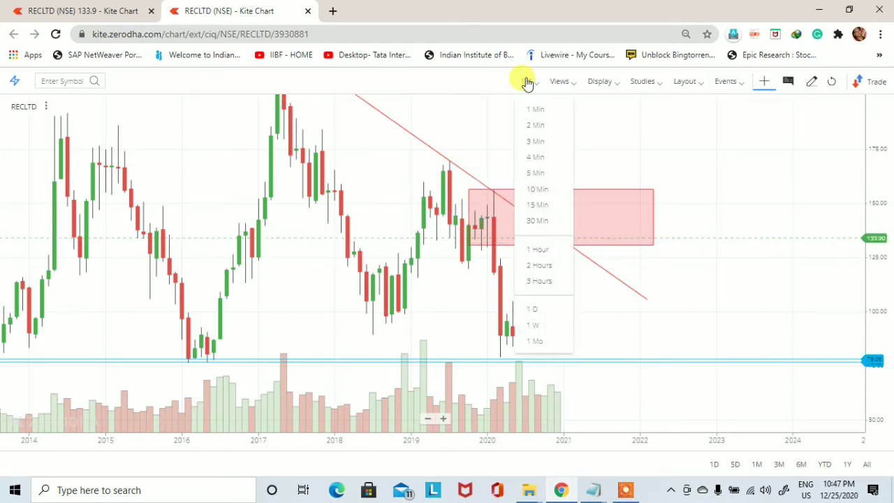
left_click(537, 326)
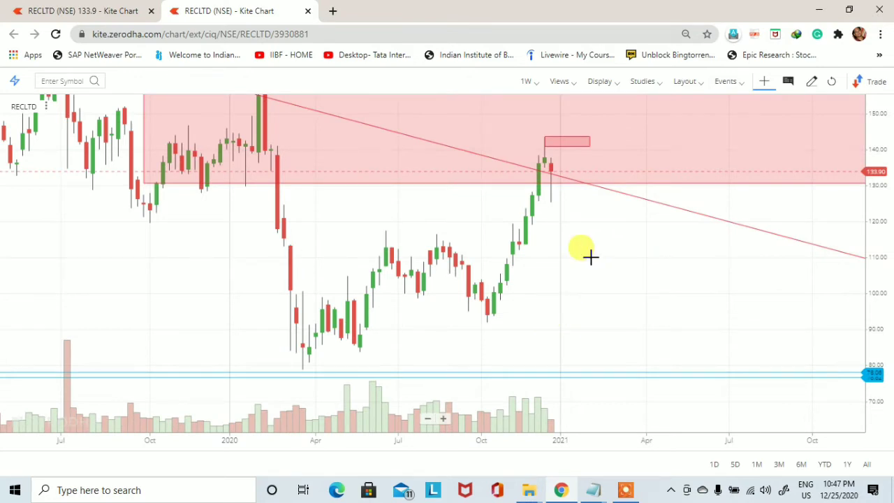
left_click_drag(593, 291, 634, 314)
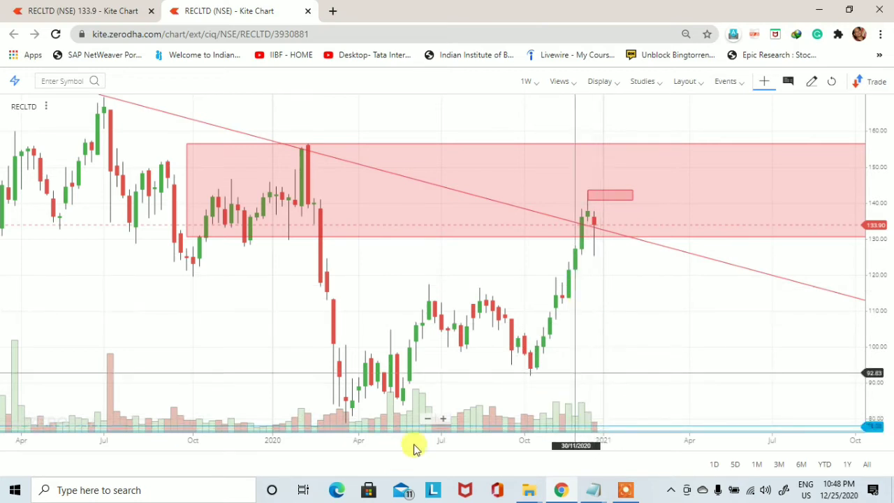
left_click(447, 416)
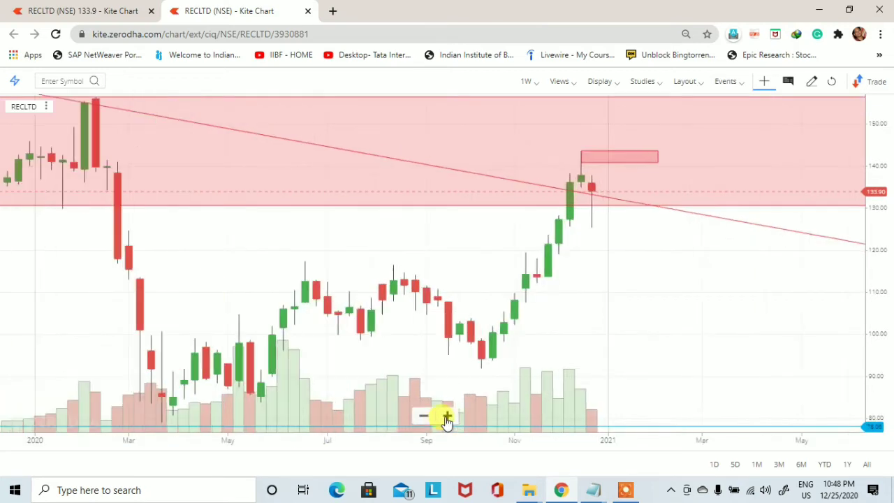
left_click(447, 416)
left_click(447, 416)
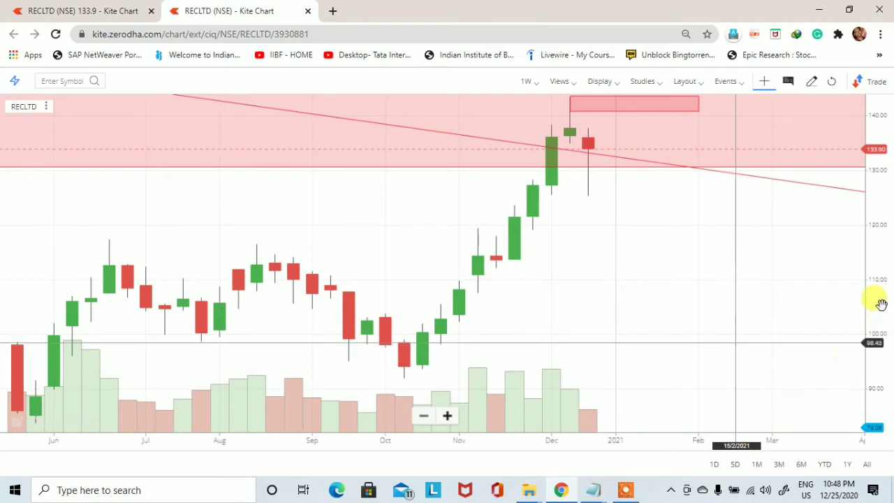
left_click_drag(877, 296, 878, 208)
left_click_drag(739, 209, 629, 286)
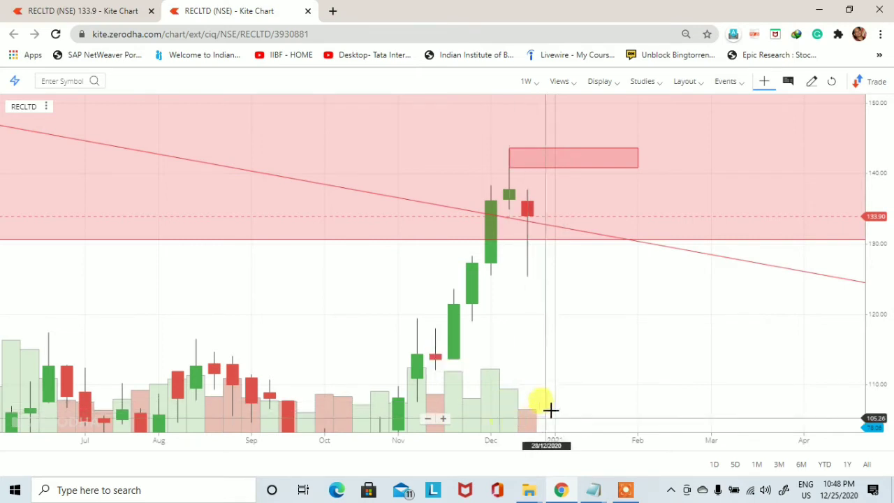
left_click_drag(571, 281, 598, 349)
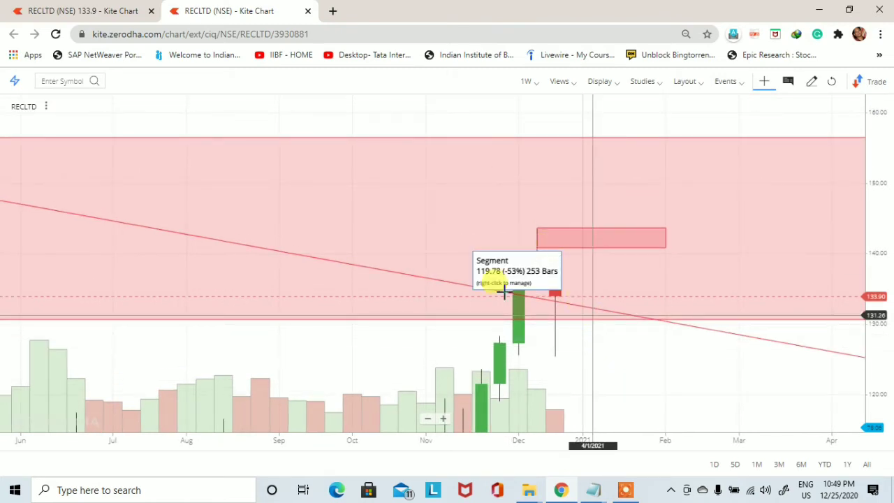
left_click_drag(597, 348, 630, 359)
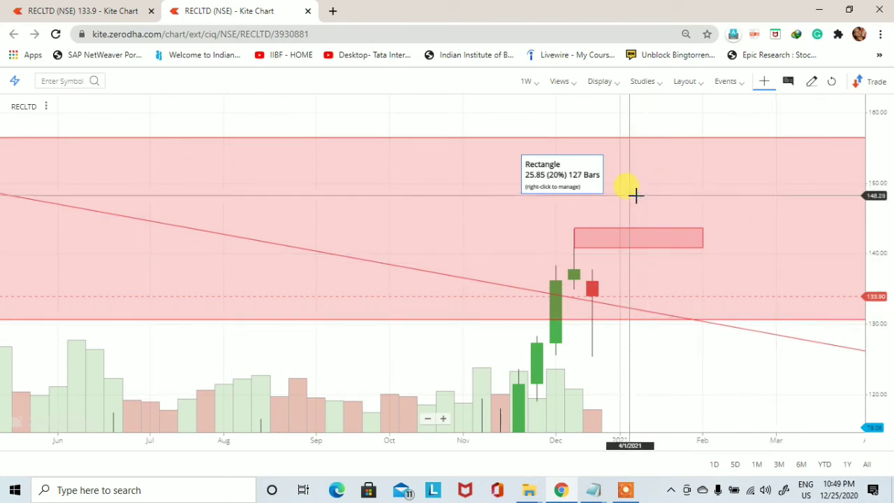
Switch RECLTD to 1D candles and frame October to February with the 140–145 zone in view.
left_click(529, 84)
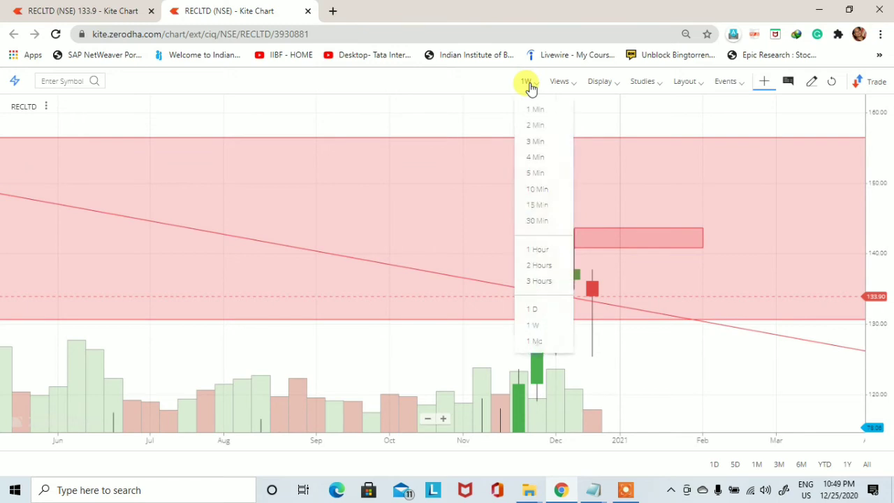
left_click(537, 310)
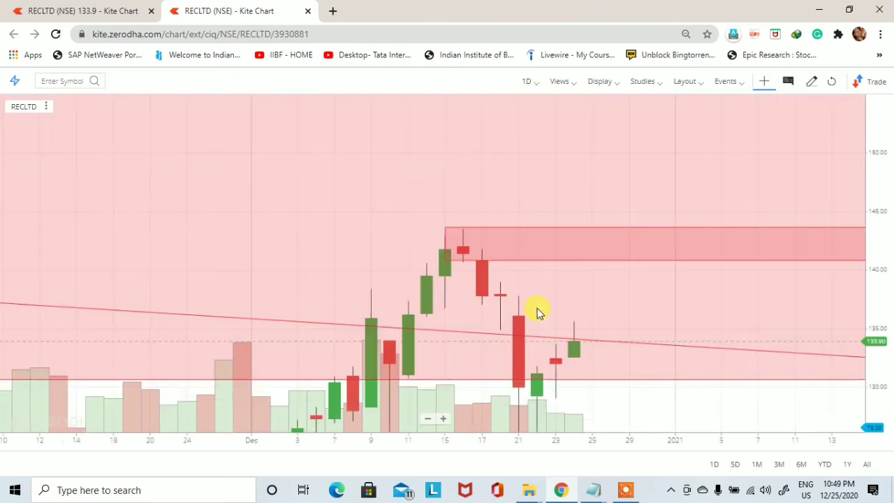
left_click(424, 417)
left_click(424, 417)
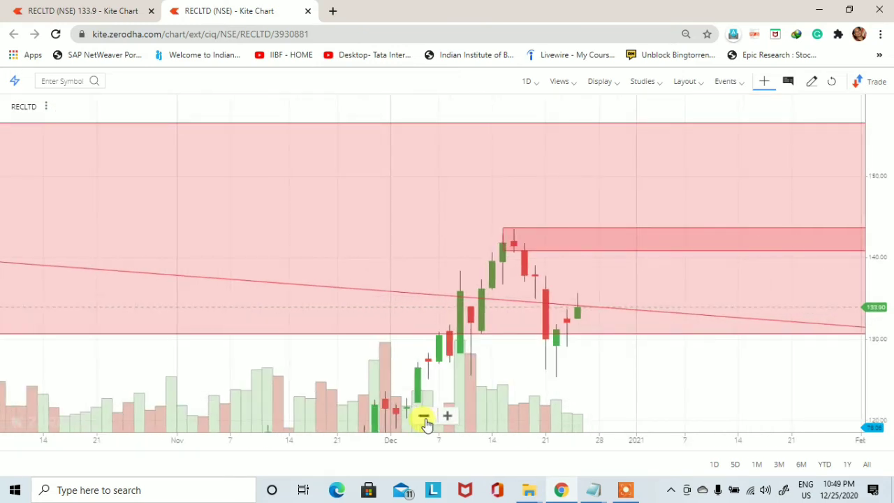
left_click(424, 417)
left_click_drag(881, 397, 869, 423)
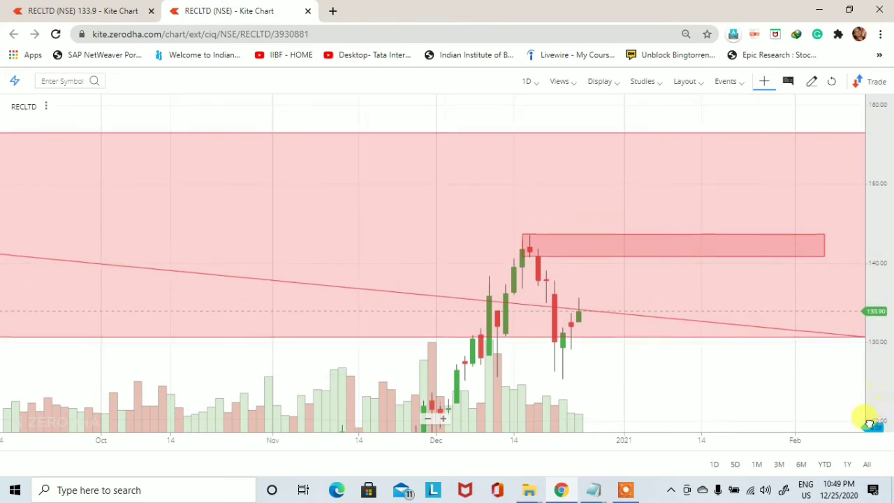
left_click_drag(599, 349, 586, 331)
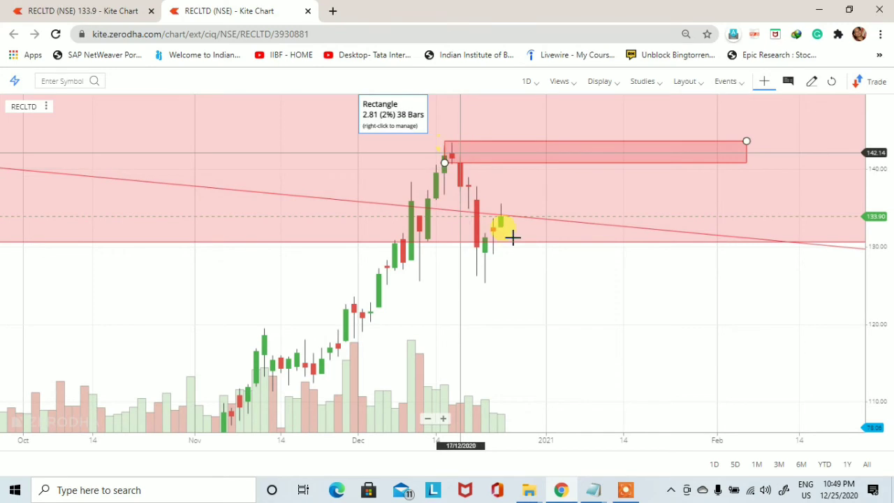
left_click_drag(593, 273, 605, 337)
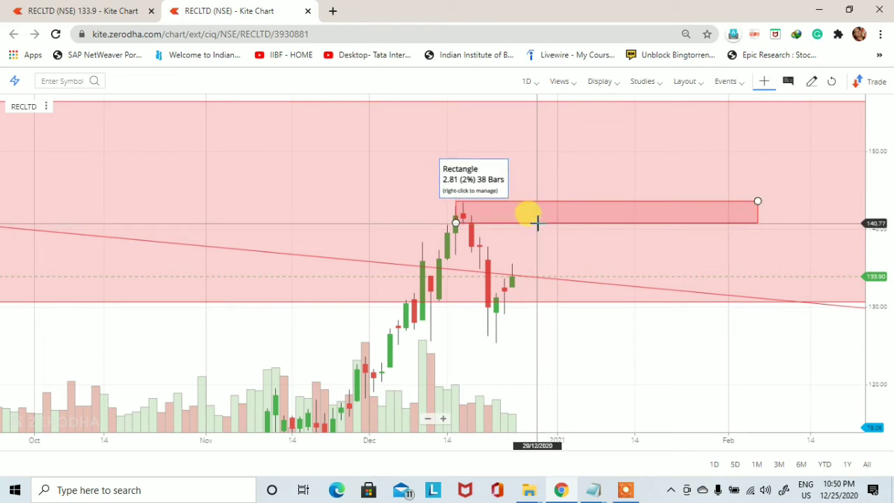
Switch RECLTD to 1 Hour candles and pan through the hourly bars from 10/12 onward.
left_click(527, 84)
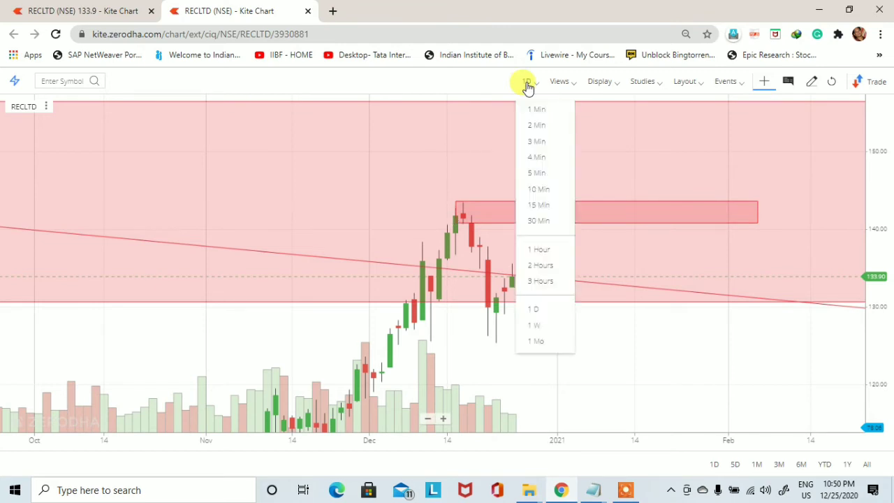
left_click(541, 249)
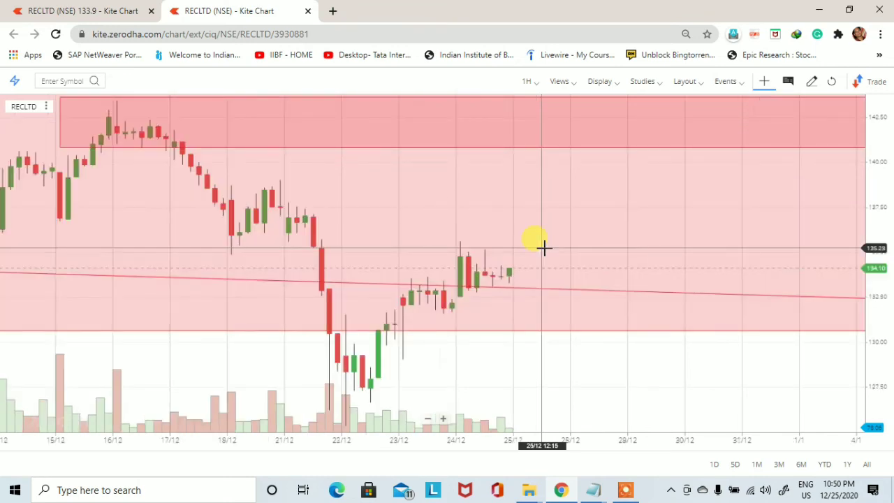
left_click_drag(634, 365, 720, 369)
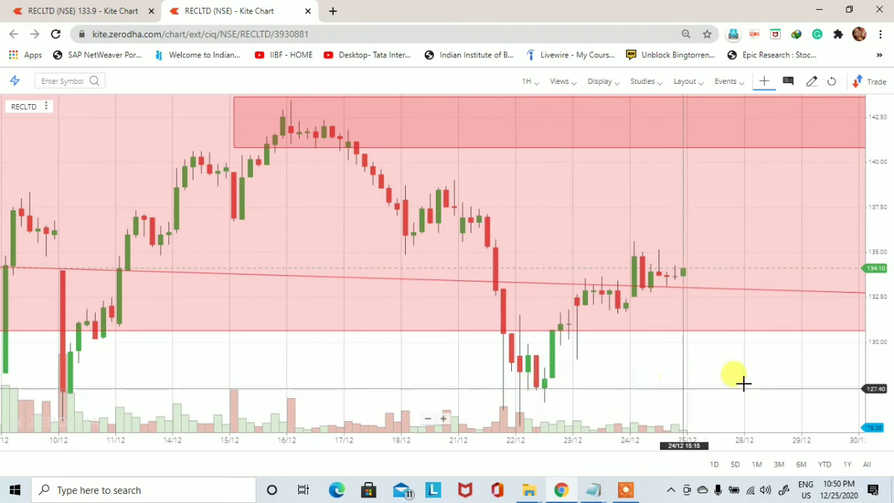
left_click_drag(738, 385, 726, 388)
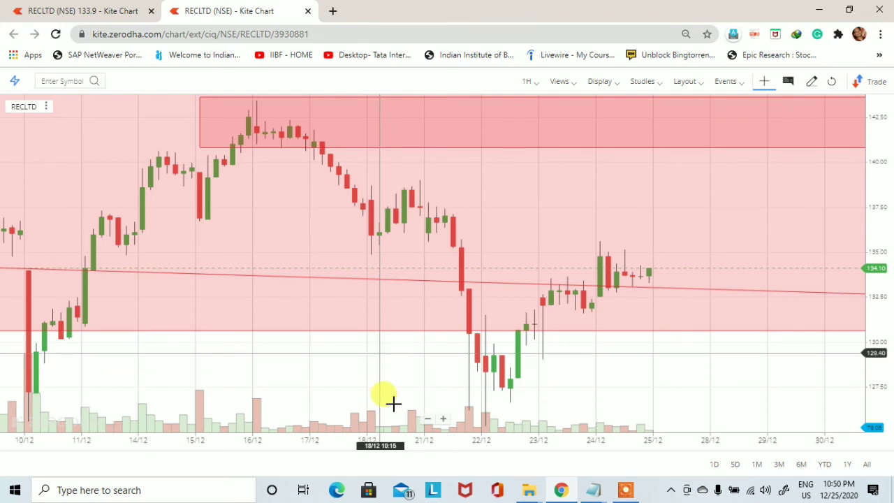
left_click_drag(382, 402, 394, 407)
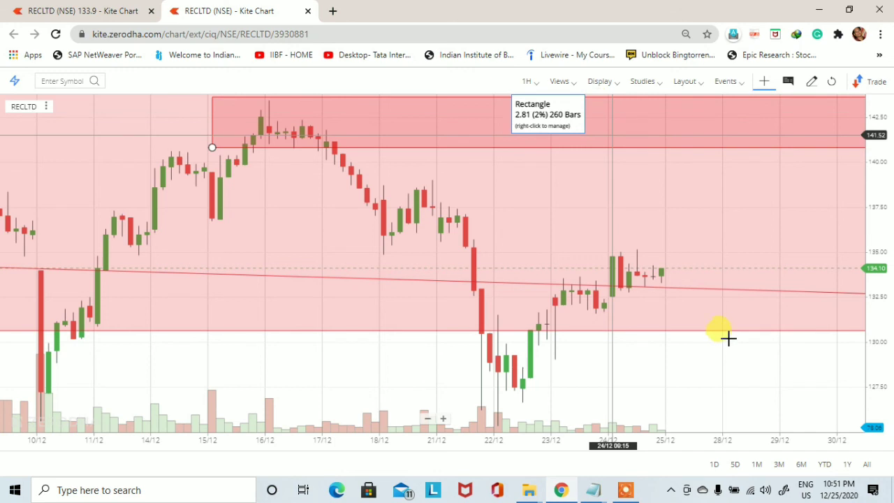
left_click_drag(718, 399, 720, 419)
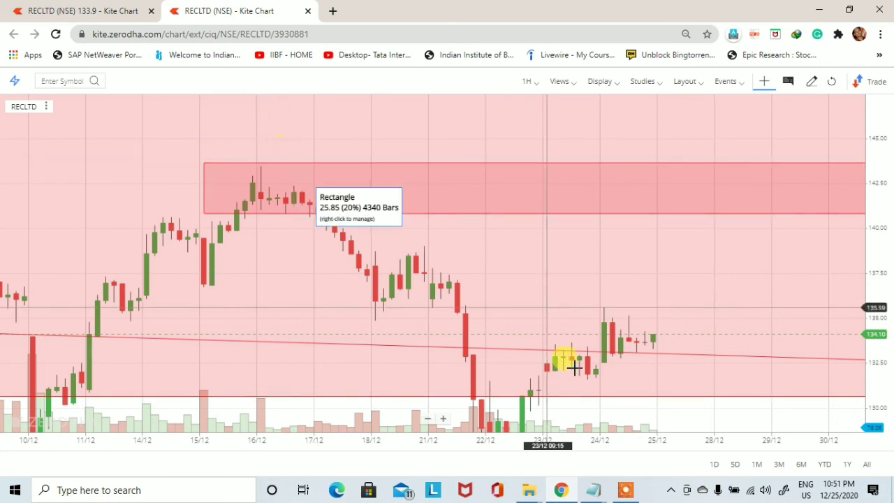
left_click_drag(706, 418, 703, 413)
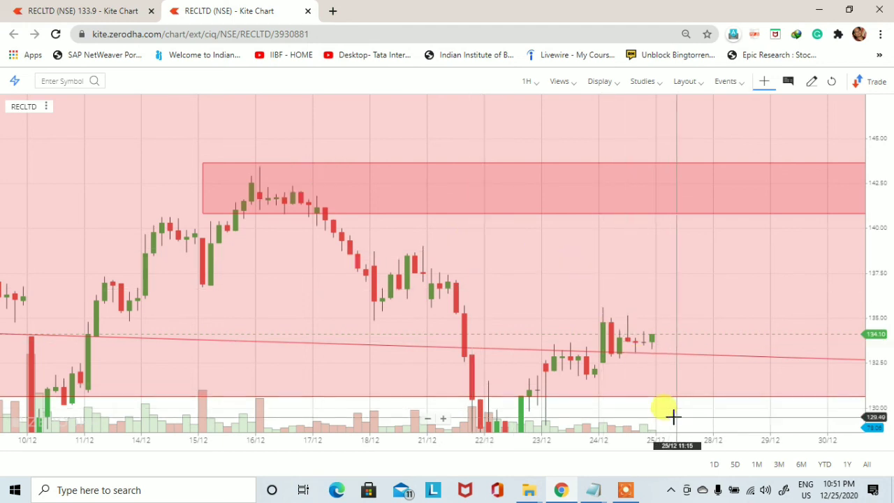
left_click(423, 418)
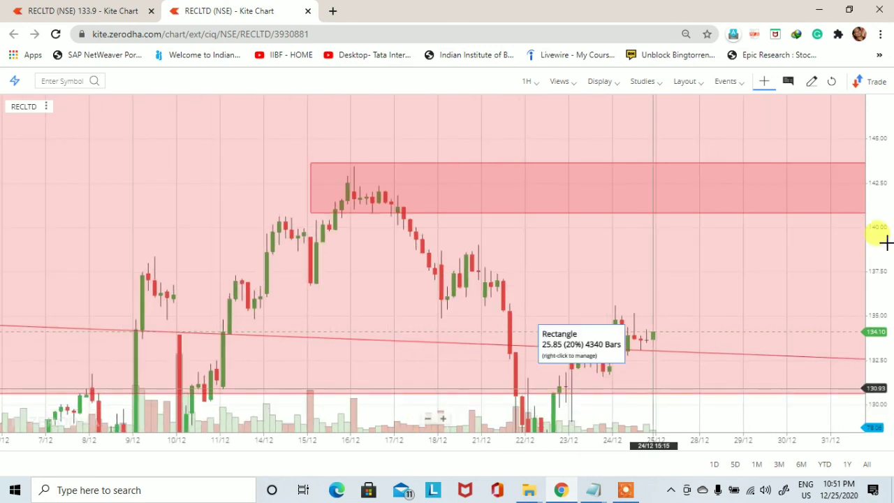
left_click_drag(739, 405, 743, 343)
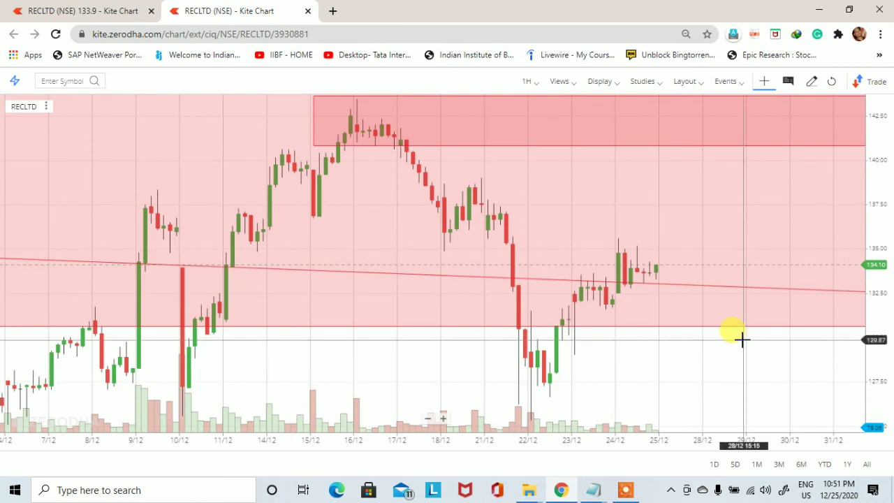